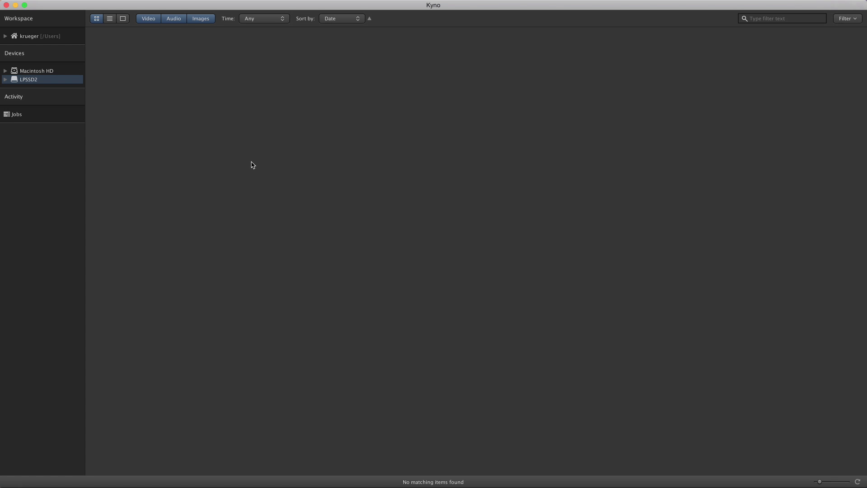
# - Check the workspace options, close them, and view the list of conversion jobs
pyautogui.moveTo(60, 26)
pyautogui.click(50, 19)
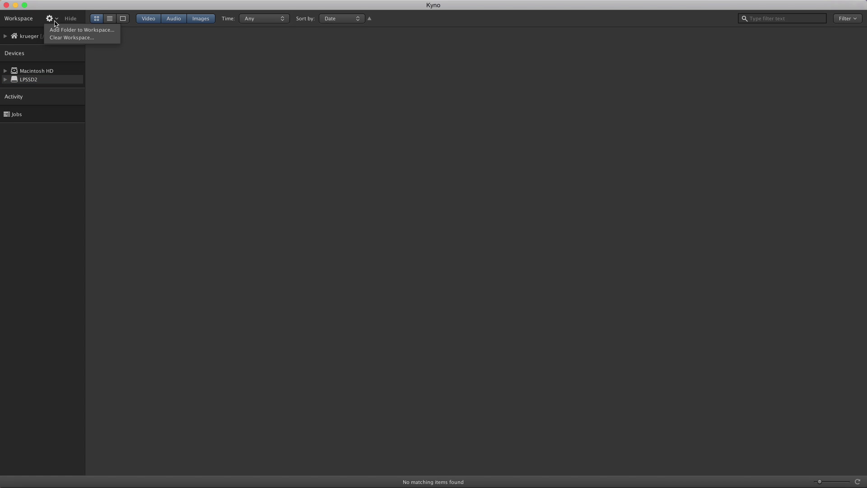
pyautogui.click(50, 19)
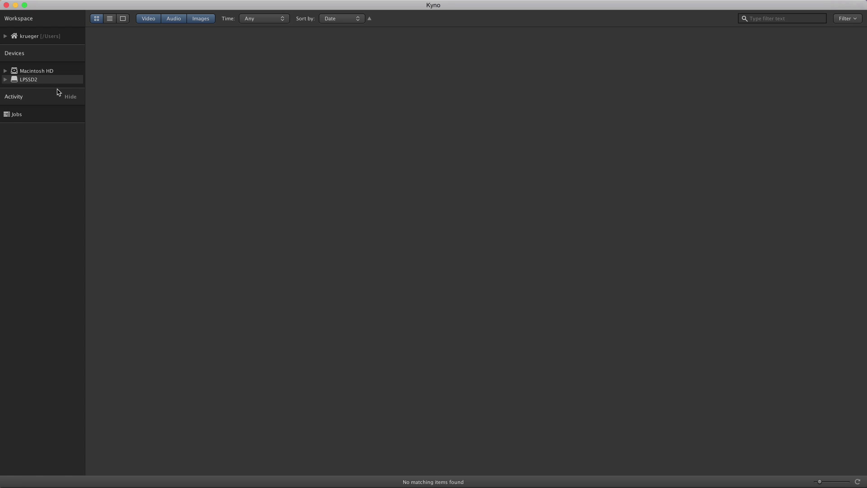
pyautogui.click(20, 115)
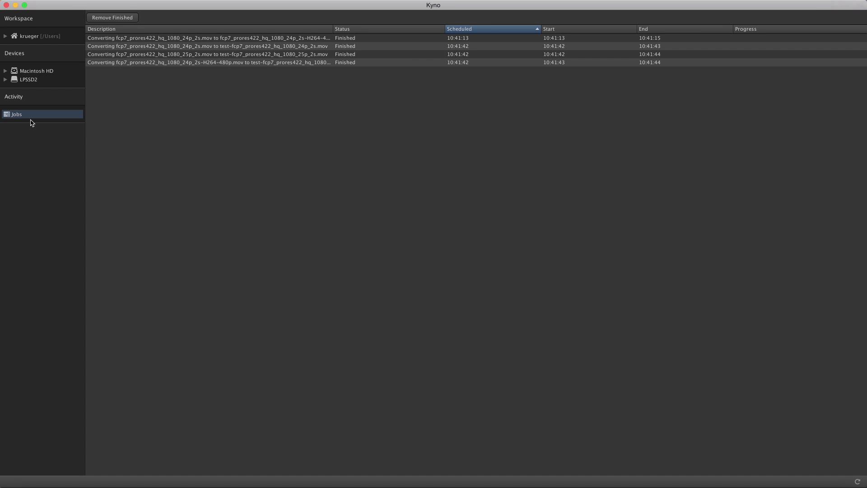
# - Expand LPSSD2 and its Selections folder, browse its subfolders, and show the contents of All Types
pyautogui.click(5, 80)
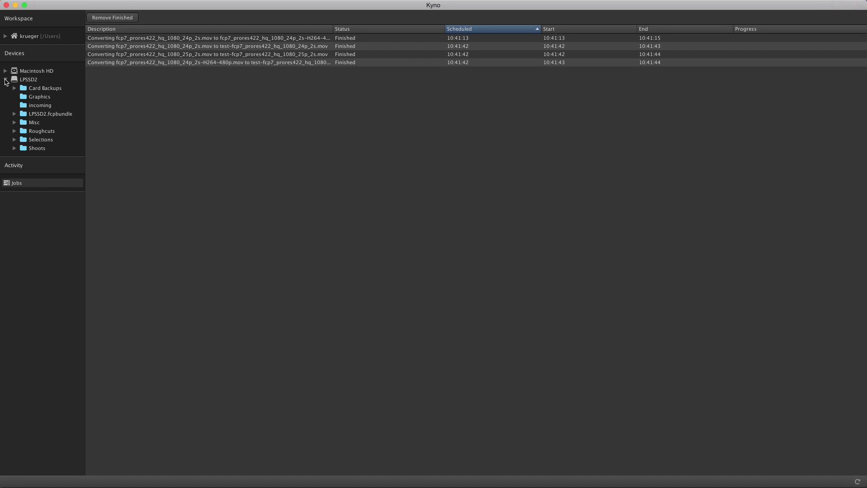
pyautogui.click(15, 140)
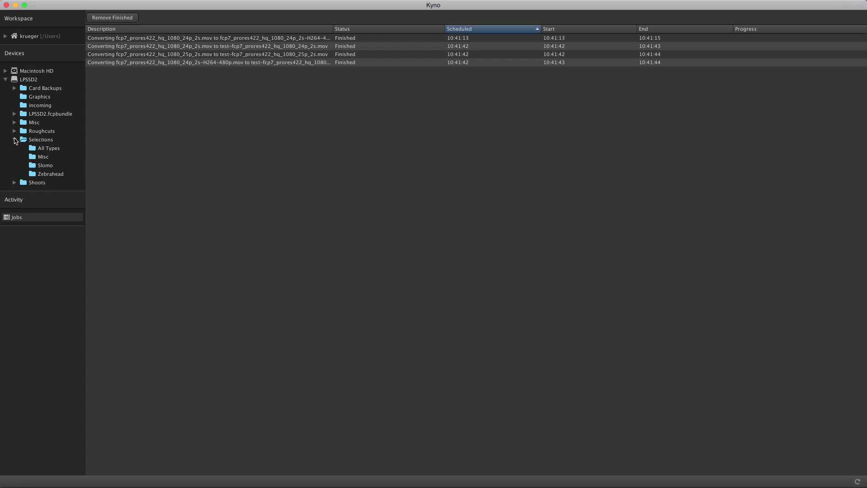
pyautogui.click(52, 174)
pyautogui.click(49, 166)
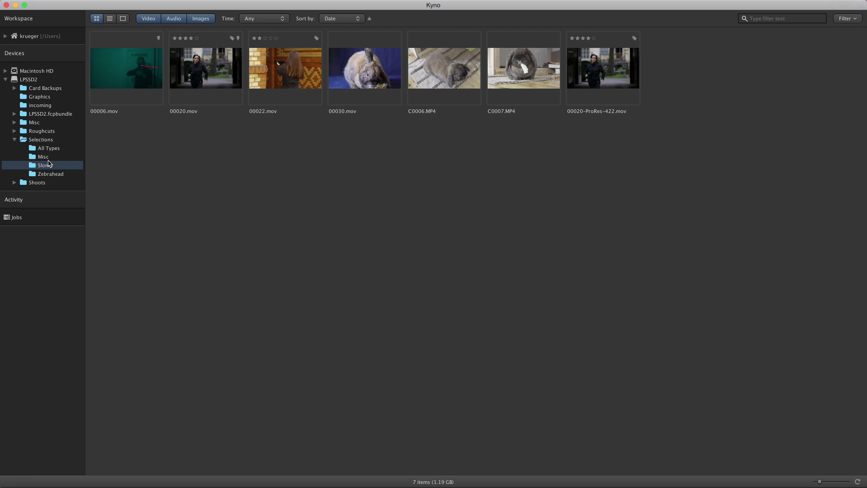
pyautogui.click(47, 156)
pyautogui.click(49, 150)
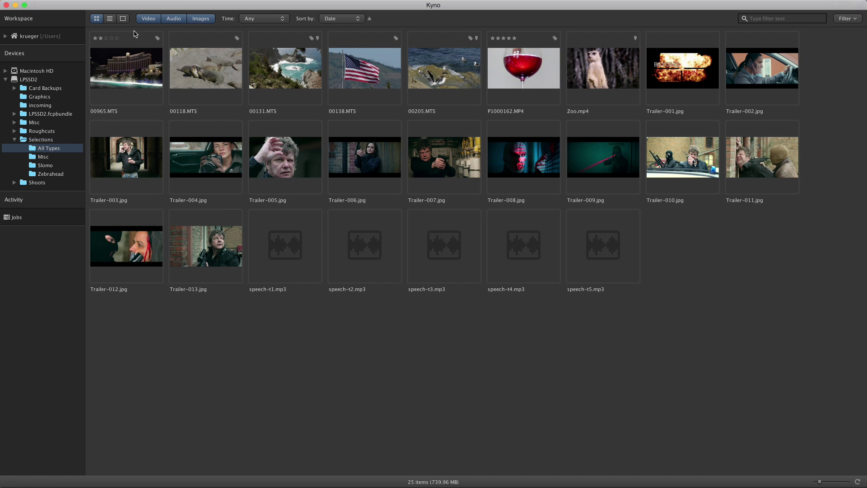
# - Switch the files to list view and select the four clips from 00965.MTS through 00138.MTS
pyautogui.click(109, 19)
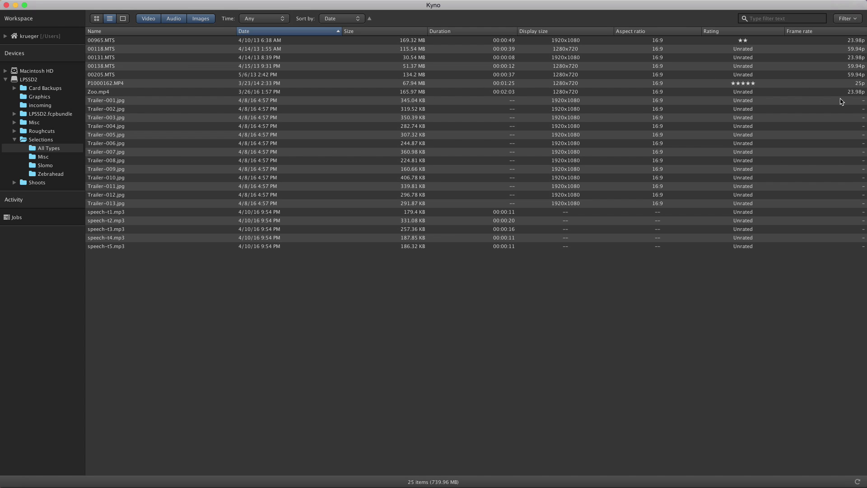
pyautogui.click(107, 43)
pyautogui.hotkey('shift', 'Down')
pyautogui.hotkey('shift', 'Down')
pyautogui.hotkey('shift', 'Down')
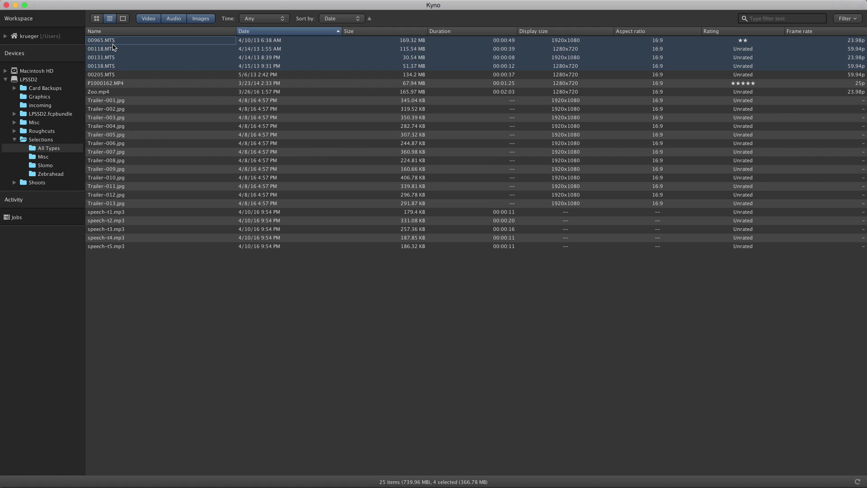
# - Examine the actions for the four selected clips, including the Editing conversion presets, and dismiss them without converting
pyautogui.rightClick(114, 45)
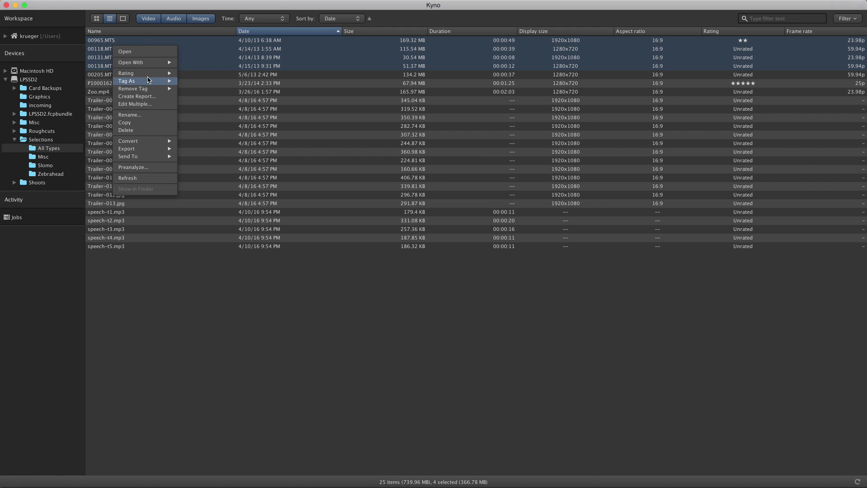
pyautogui.moveTo(149, 75)
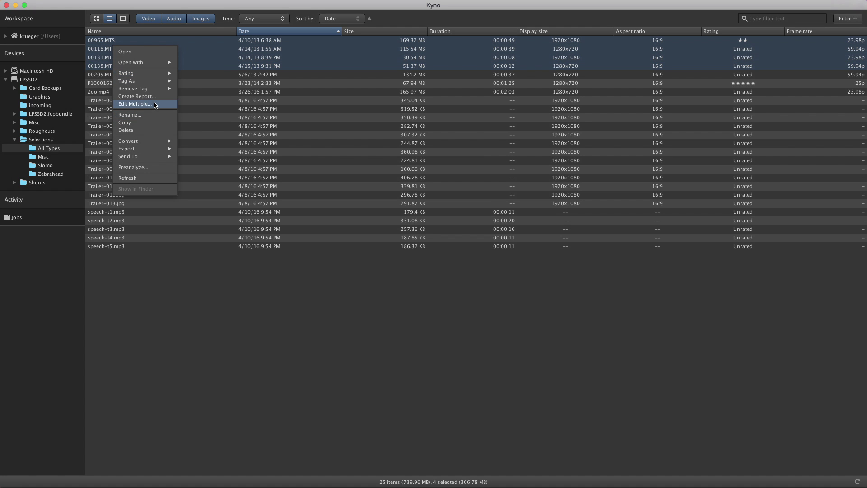
pyautogui.moveTo(168, 142)
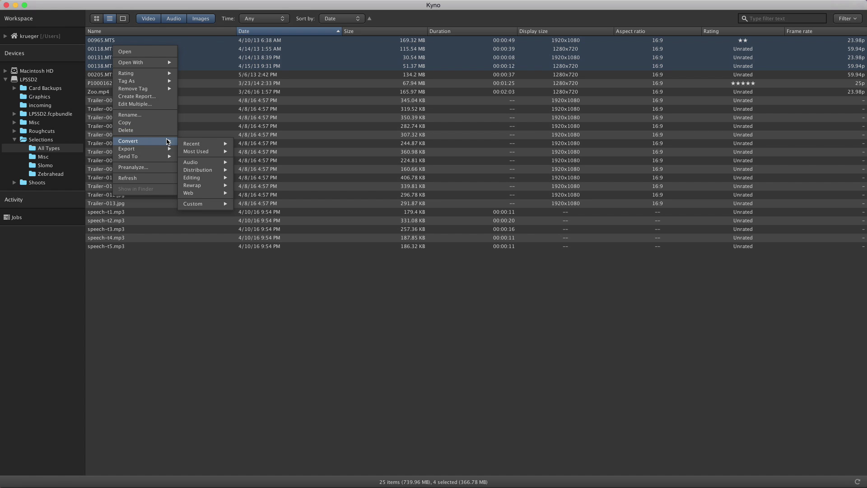
pyautogui.moveTo(213, 178)
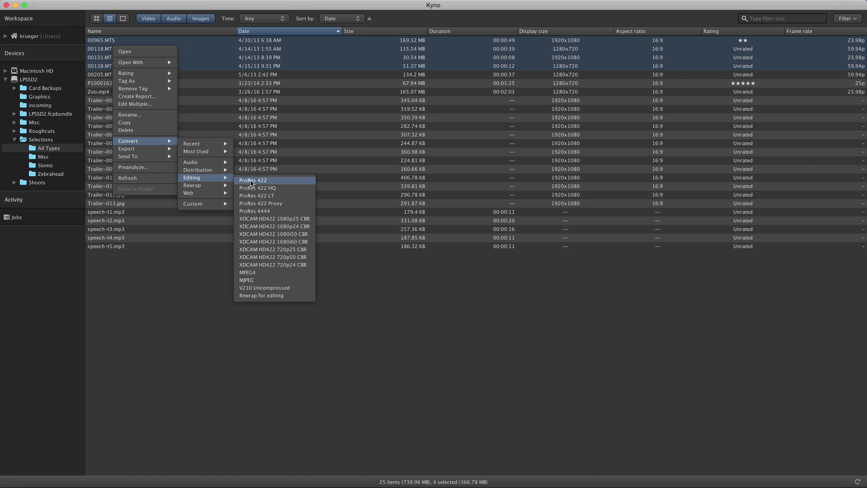
pyautogui.press('Escape')
pyautogui.press('Escape')
pyautogui.press('Escape')
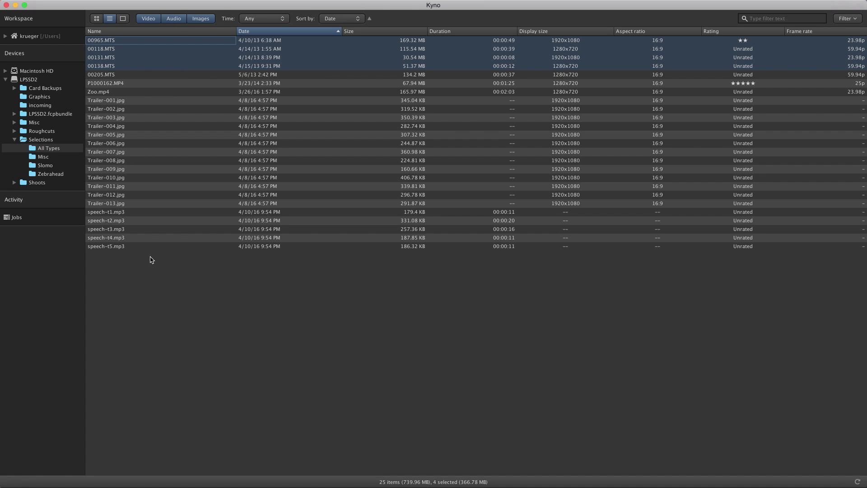
# - View 00965.MTS in the detail view and return to the thumbnail view
pyautogui.click(123, 19)
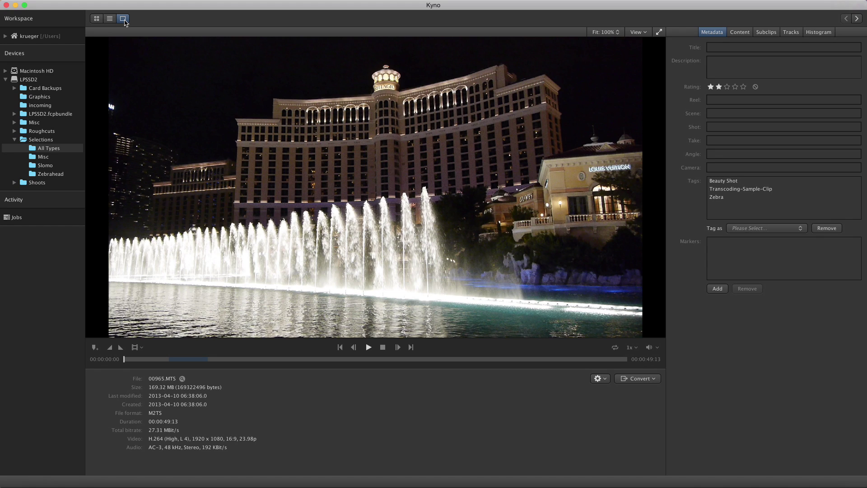
pyautogui.click(97, 18)
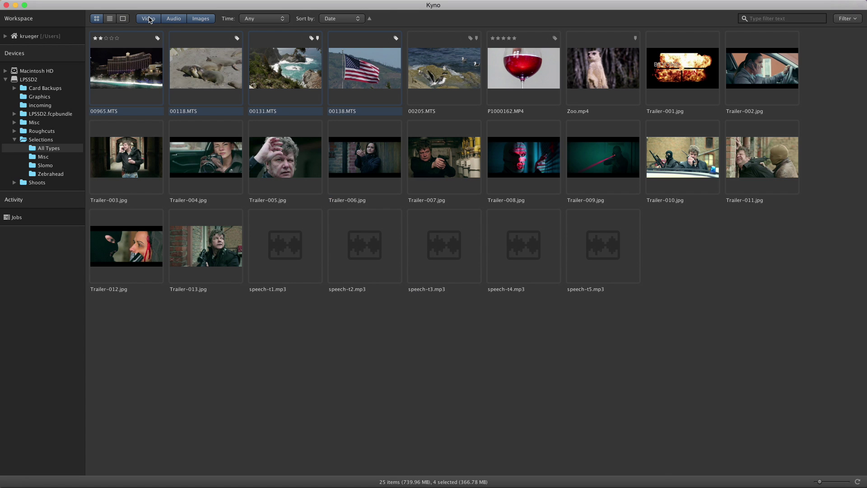
# - Hide audio files and images so only videos are listed, and show both types again
pyautogui.click(174, 18)
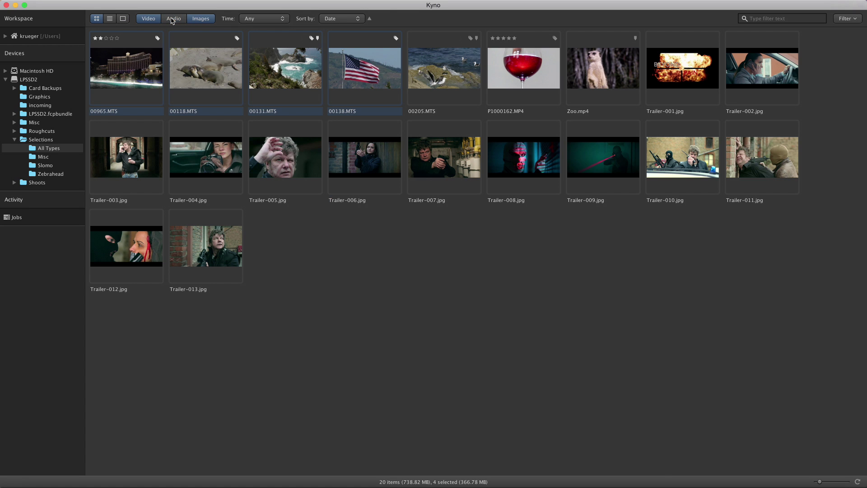
pyautogui.click(201, 18)
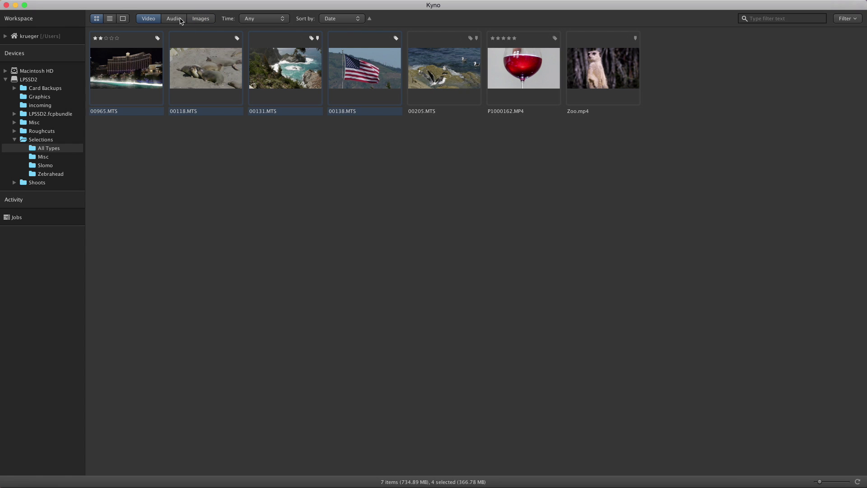
pyautogui.click(182, 20)
pyautogui.click(204, 20)
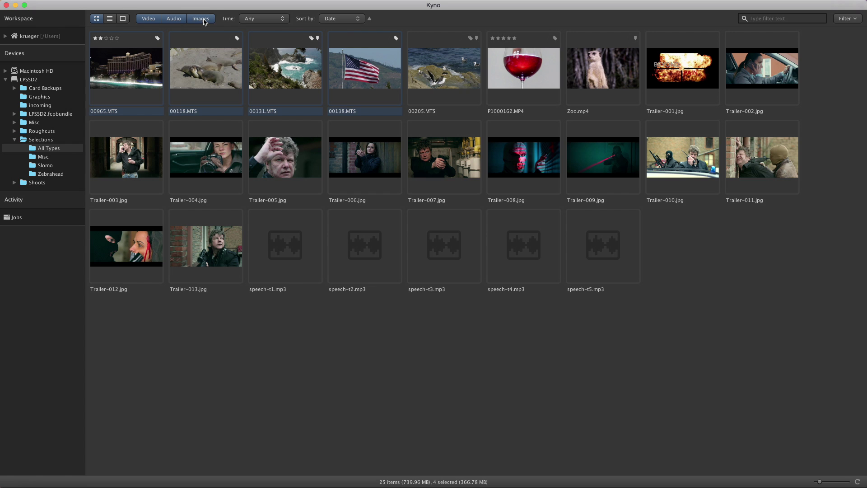
# - Filter the files by time to the Last 7 Days and reset the time filter to Any
pyautogui.click(277, 19)
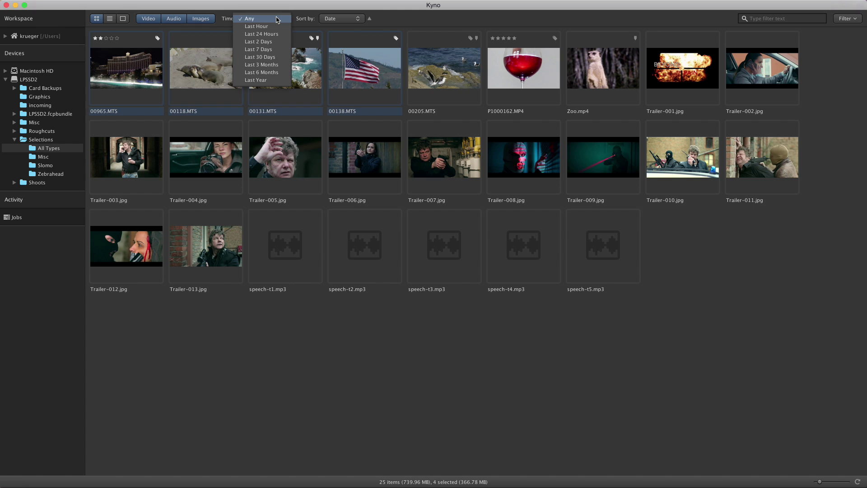
pyautogui.click(281, 49)
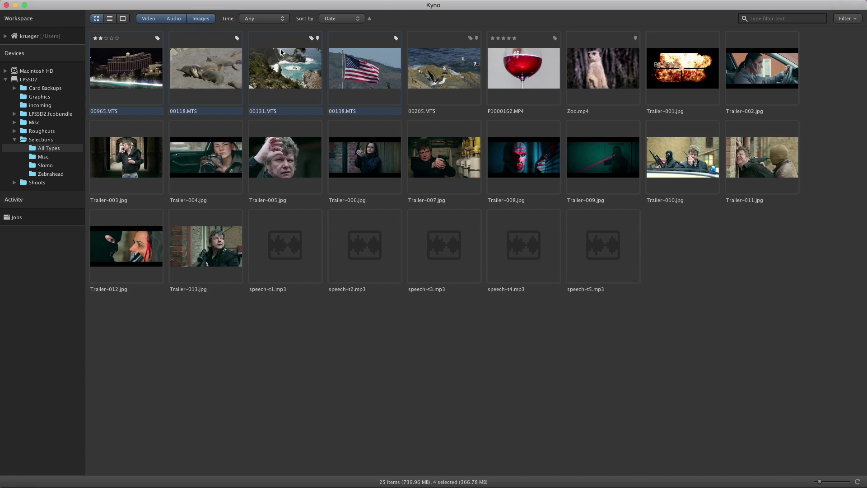
pyautogui.click(282, 19)
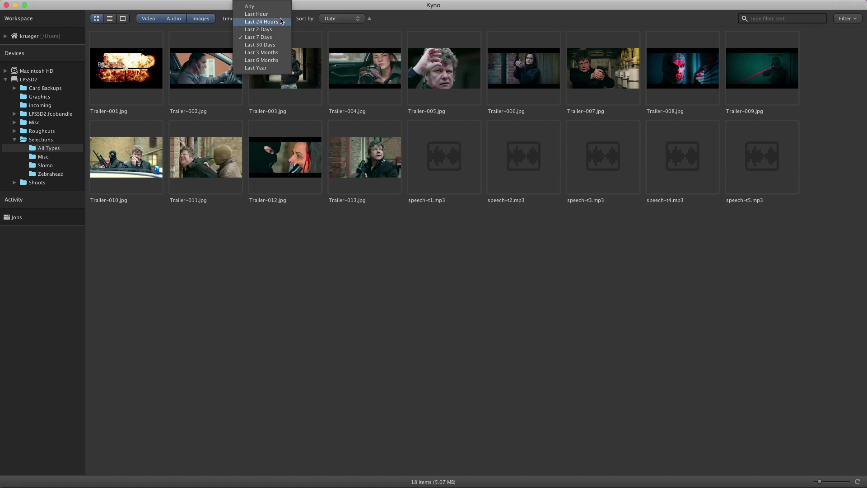
pyautogui.click(277, 7)
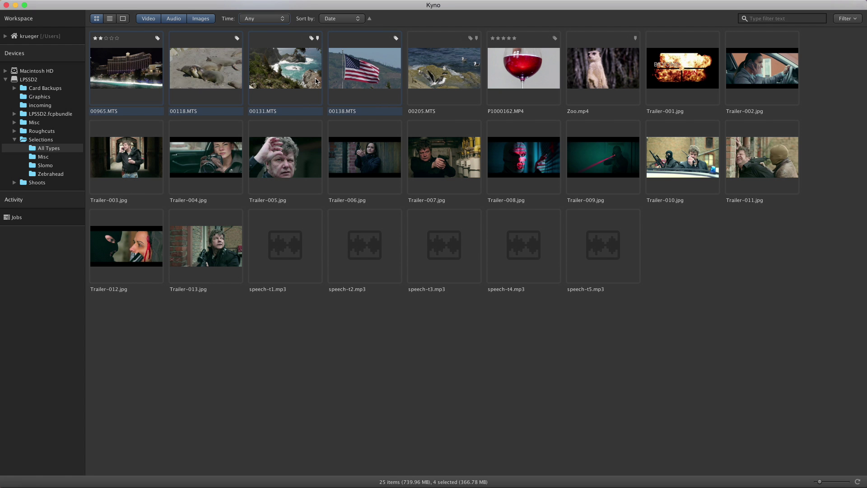
# - Check the available sort criteria, keep Date, and reverse the sort direction and back again
pyautogui.click(359, 19)
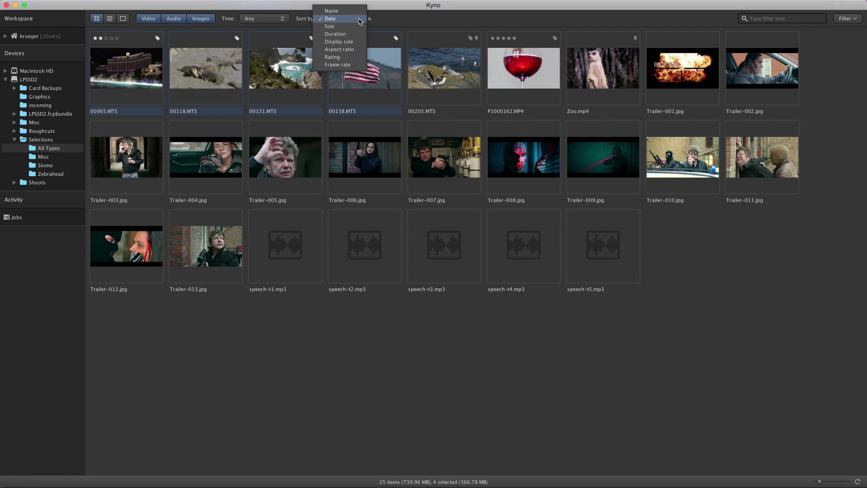
pyautogui.click(397, 24)
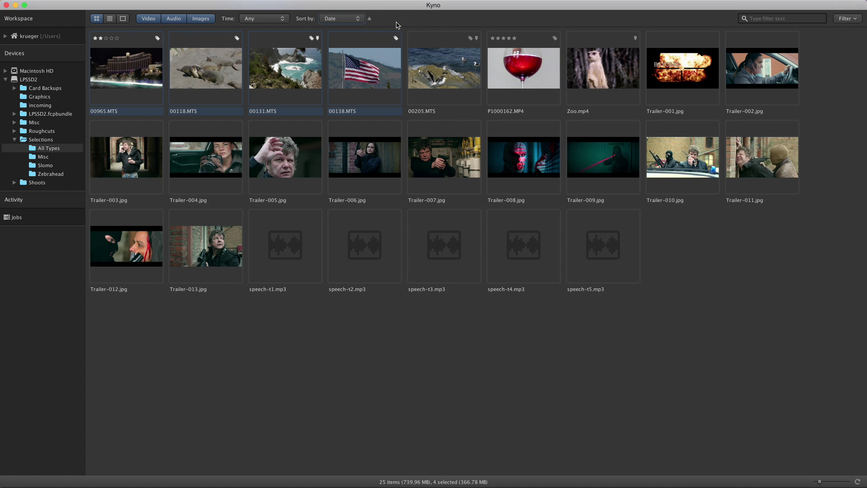
pyautogui.click(369, 19)
pyautogui.click(369, 19)
# - Switch to list view and sort the files by duration, by date, and finally by frame rate
pyautogui.click(110, 19)
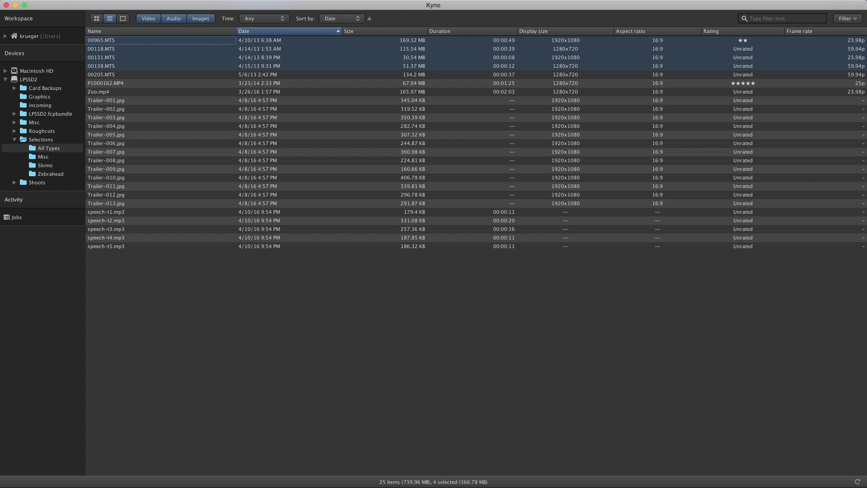
pyautogui.click(496, 32)
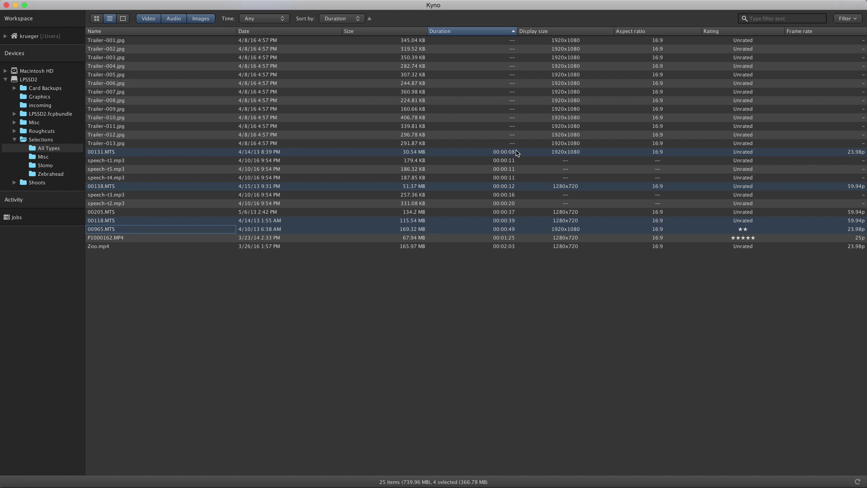
pyautogui.click(271, 33)
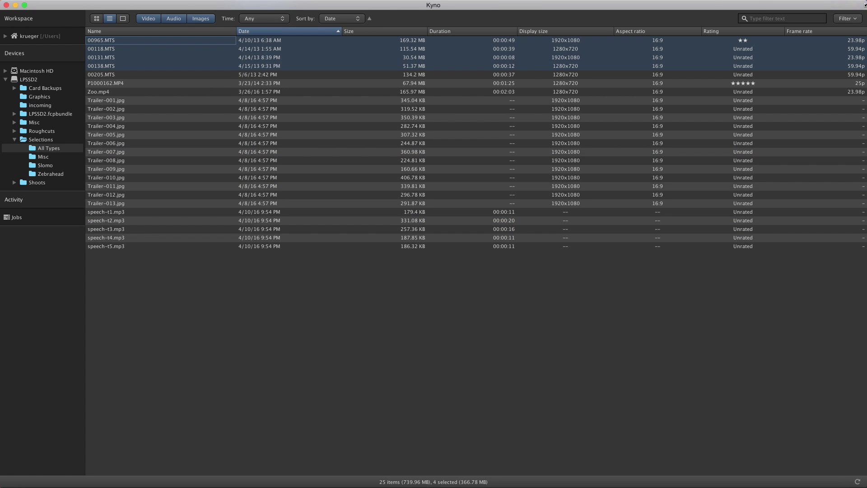
pyautogui.click(858, 33)
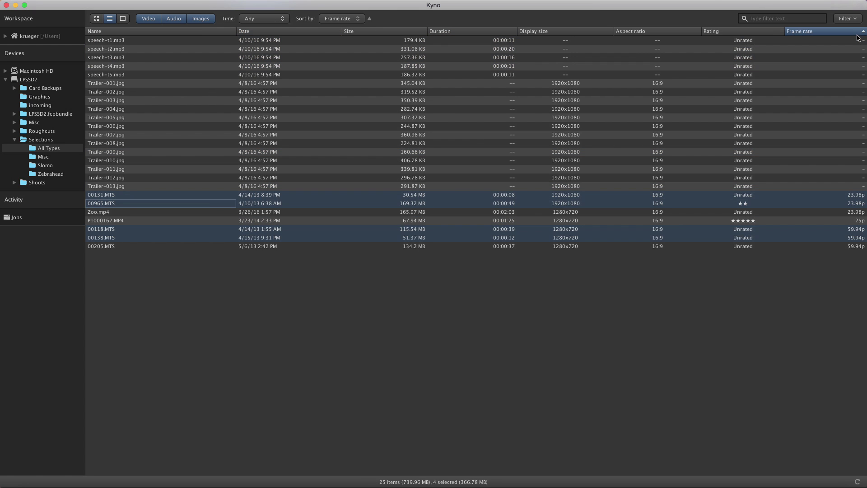
# - Select the three 23.98p clips 00131.MTS, 00965.MTS and Zoo.mp4
pyautogui.click(828, 197)
pyautogui.hotkey('shift', 'Down')
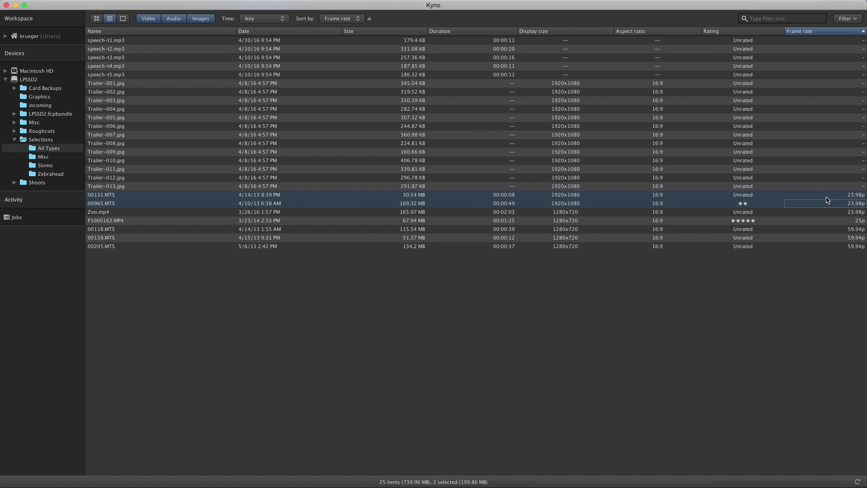
pyautogui.hotkey('shift', 'Down')
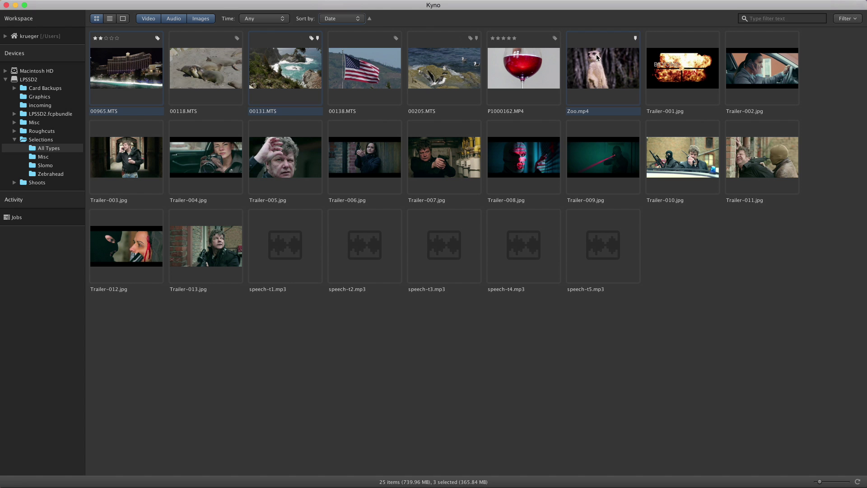
# - Open Zoo.mp4 in the detail view, step to the previous clip, and return to Zoo.mp4
pyautogui.doubleClick(596, 54)
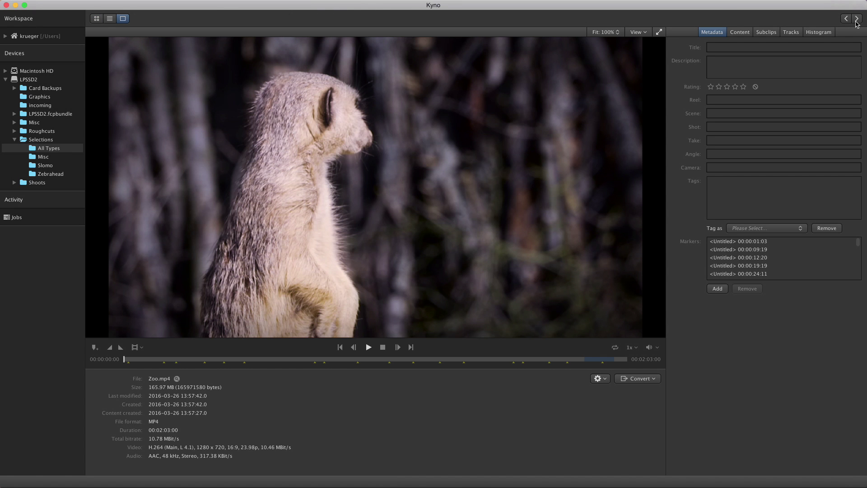
pyautogui.click(846, 19)
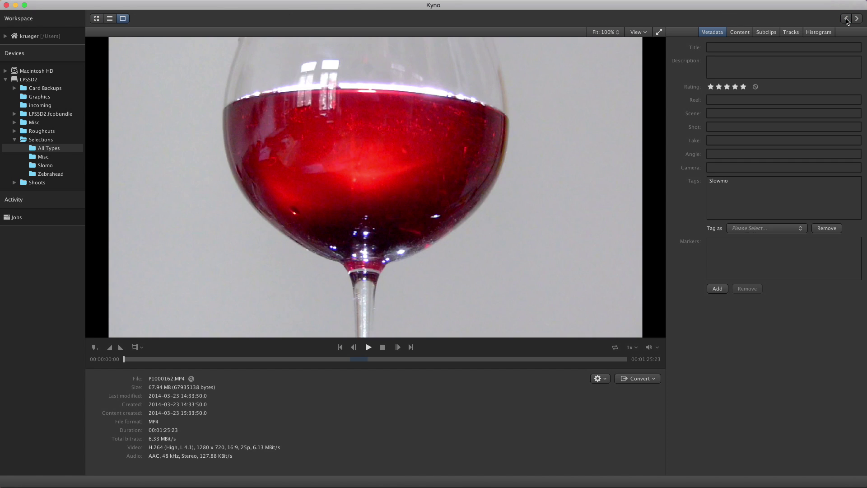
pyautogui.click(858, 20)
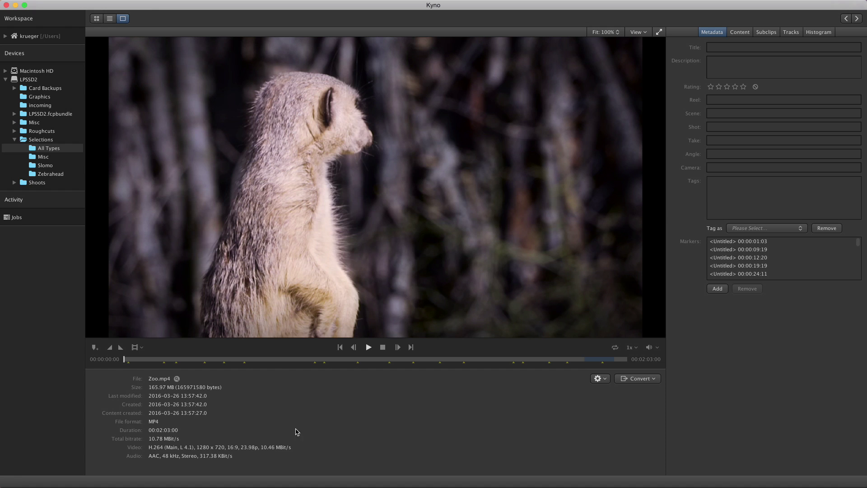
# - Review the export options for Zoo.mp4 and the recent and editing conversion presets, without starting a conversion
pyautogui.click(608, 379)
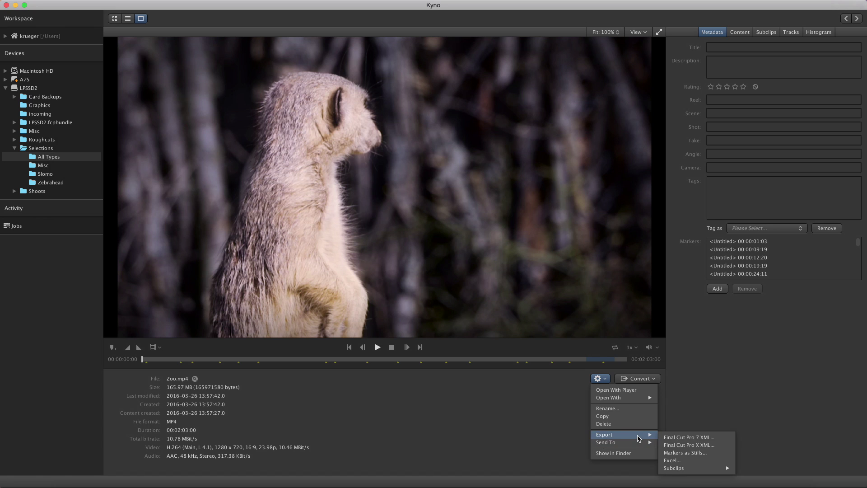
pyautogui.click(646, 382)
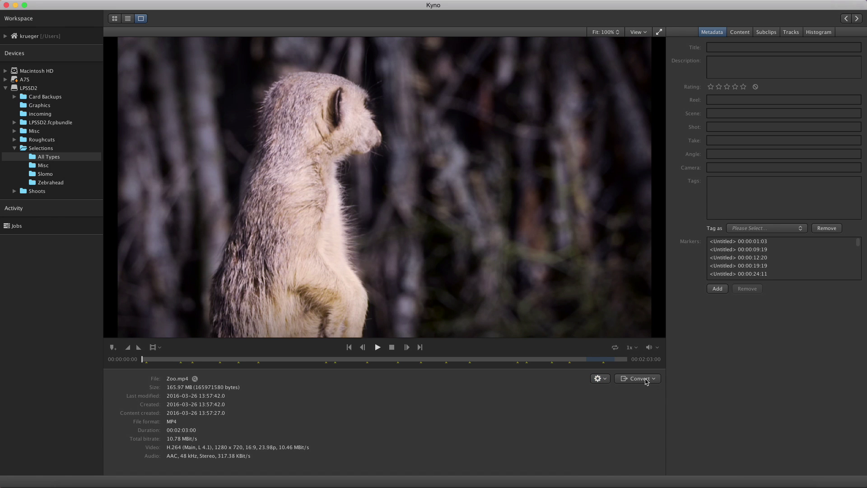
pyautogui.click(647, 381)
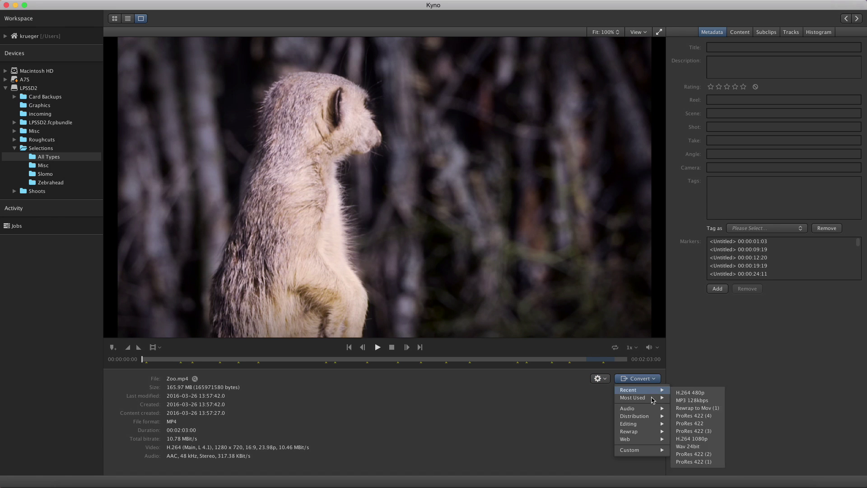
pyautogui.moveTo(659, 424)
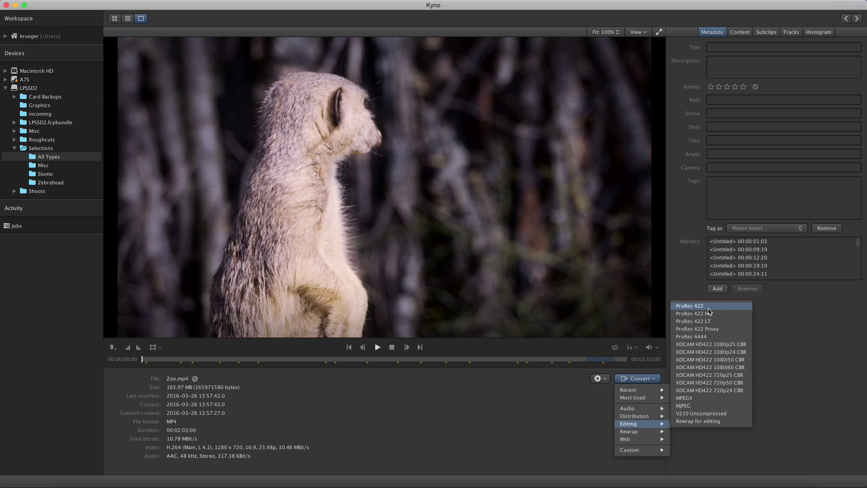
pyautogui.click(679, 321)
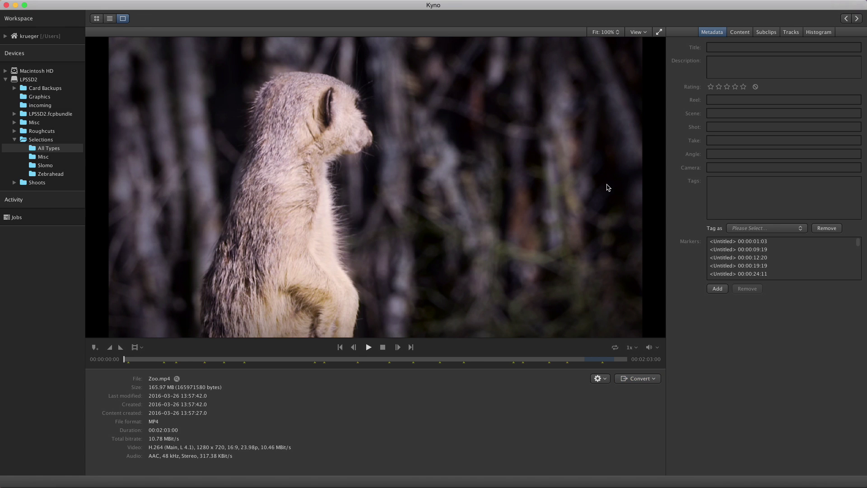
# - Browse Zoo.mp4's content thumbnails and play it from the crane, peacock, giraffe and geese shots, pausing at the geese
pyautogui.click(736, 87)
pyautogui.click(768, 87)
pyautogui.click(741, 32)
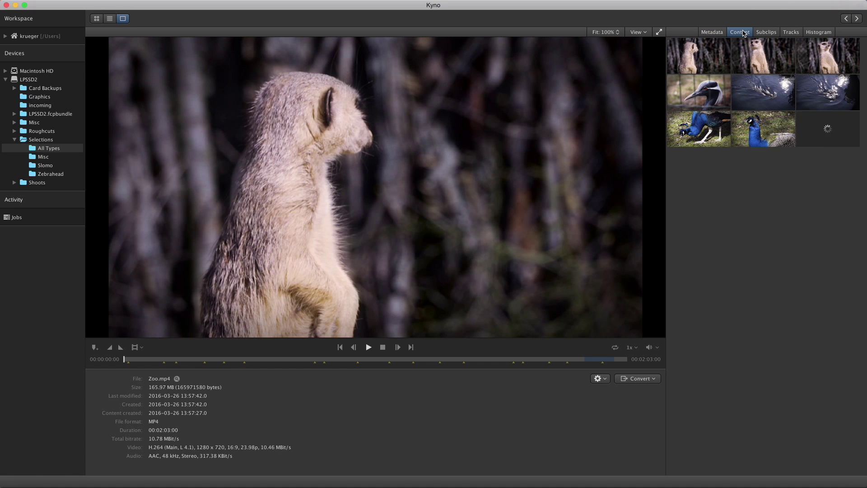
pyautogui.click(707, 91)
pyautogui.press('space')
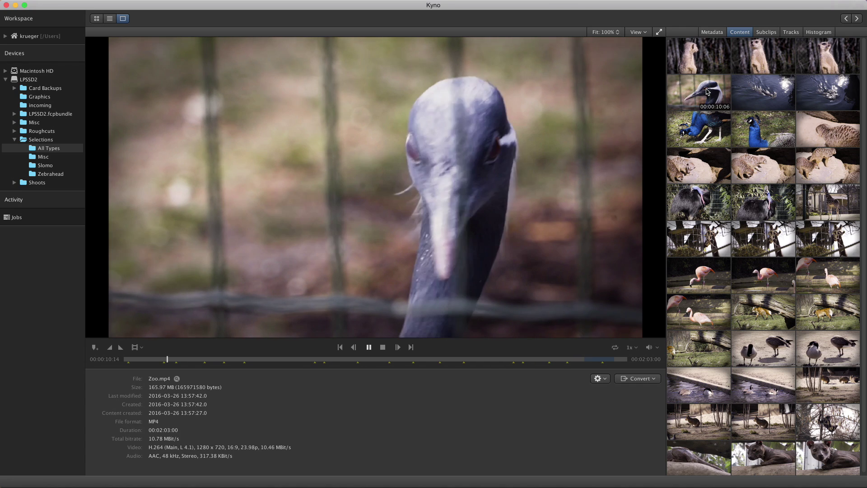
pyautogui.click(768, 138)
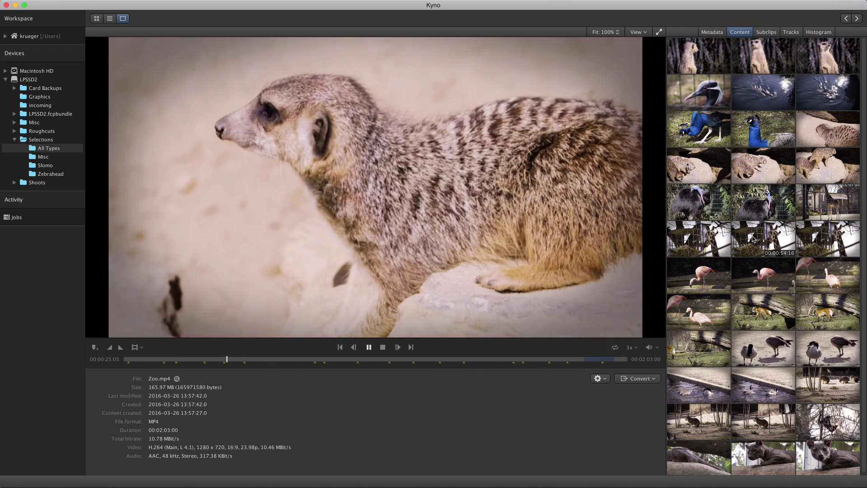
pyautogui.click(753, 240)
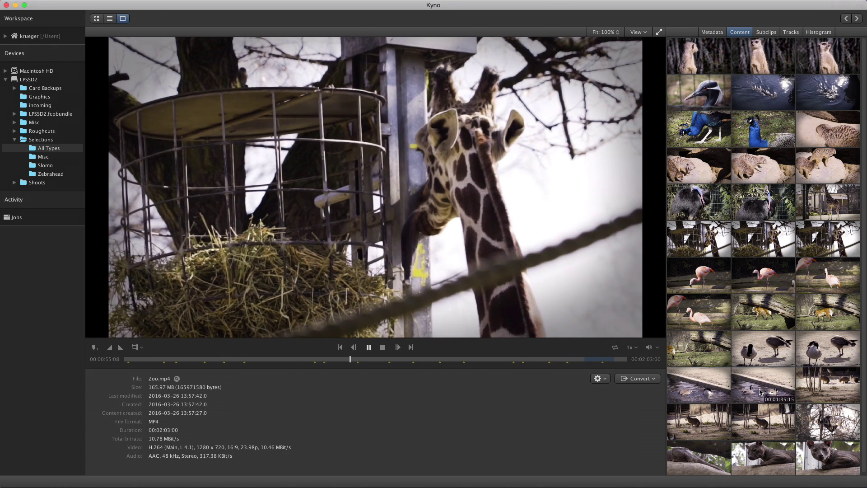
pyautogui.click(763, 349)
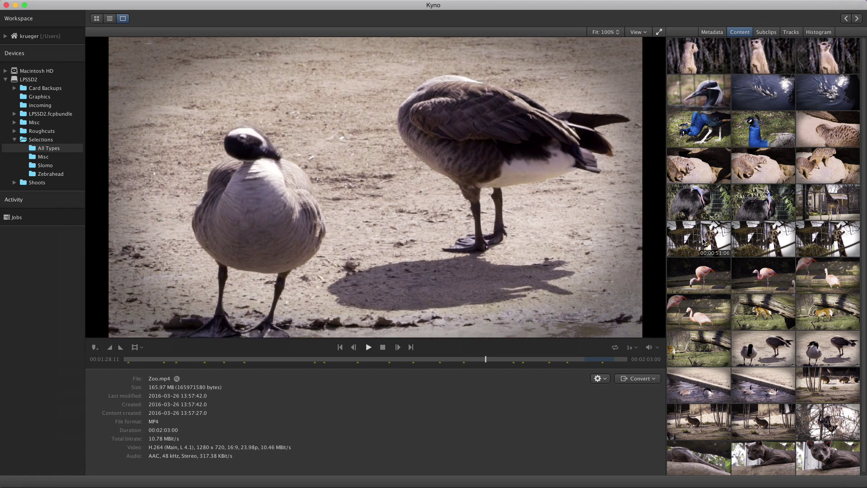
pyautogui.press('space')
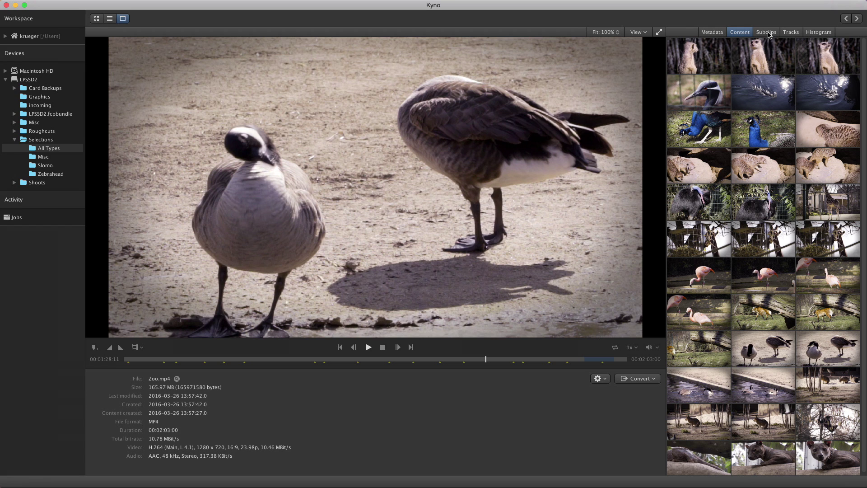
# - List Zoo.mp4's subclips, play Little critters and Mr. longneck, and stop playback
pyautogui.click(768, 32)
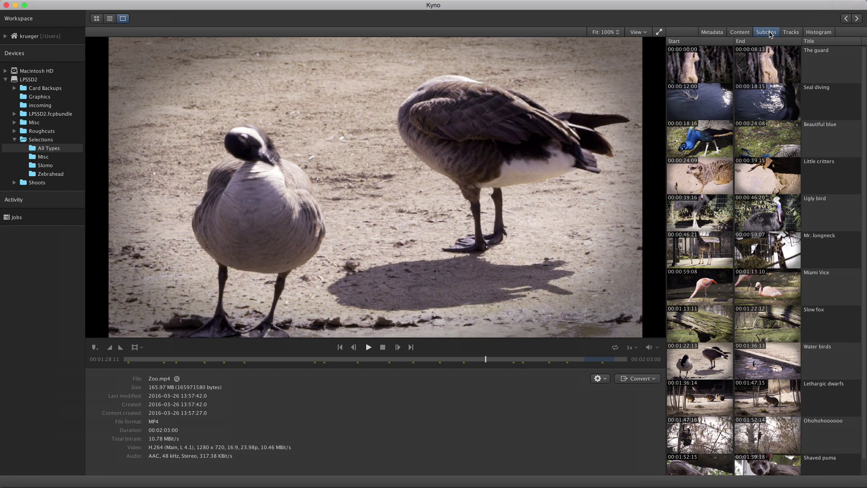
pyautogui.doubleClick(819, 174)
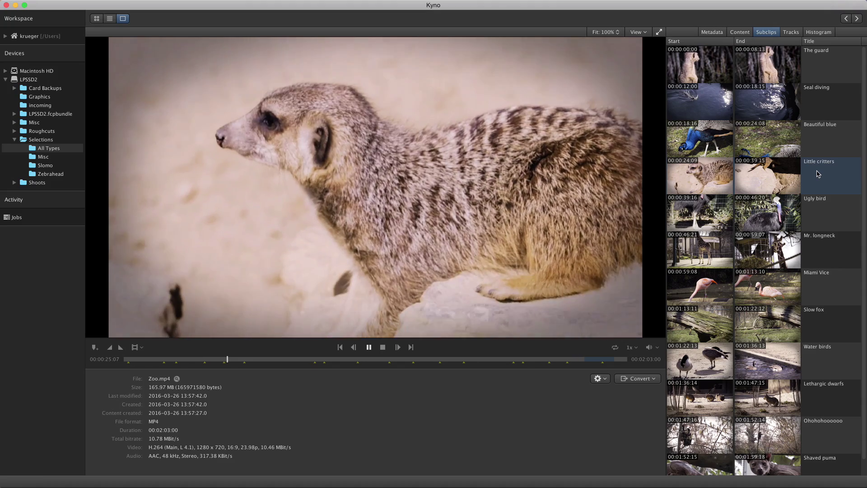
pyautogui.doubleClick(827, 249)
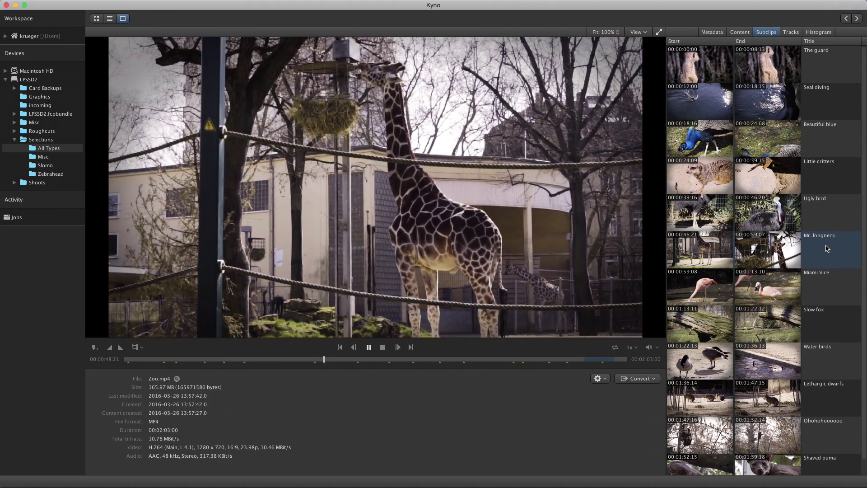
pyautogui.press('space')
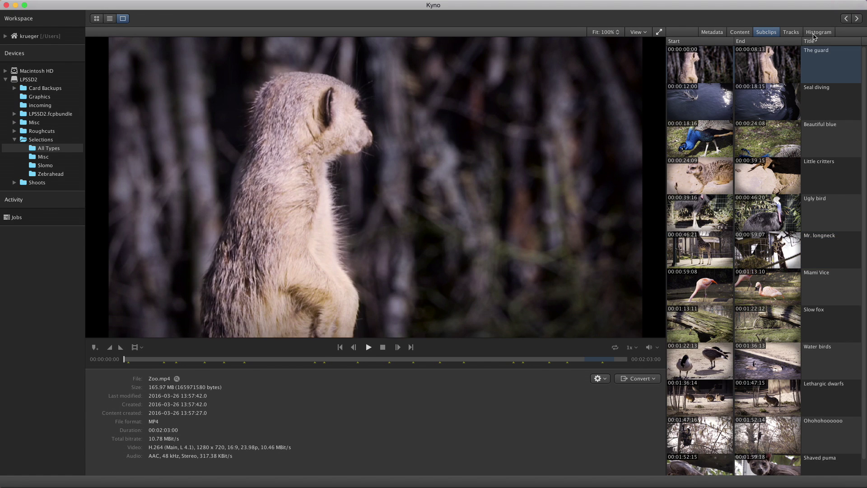
# - Inspect Zoo.mp4's track details and its luma and RGB histograms, and return to the metadata
pyautogui.click(791, 33)
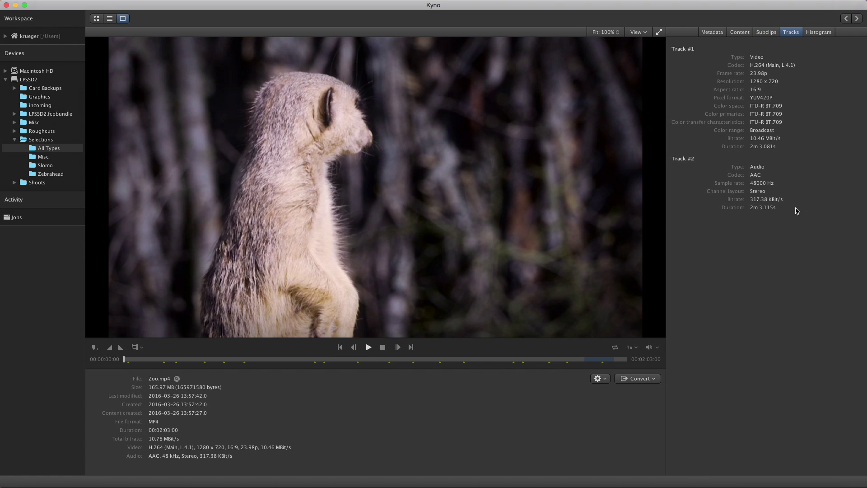
pyautogui.click(818, 35)
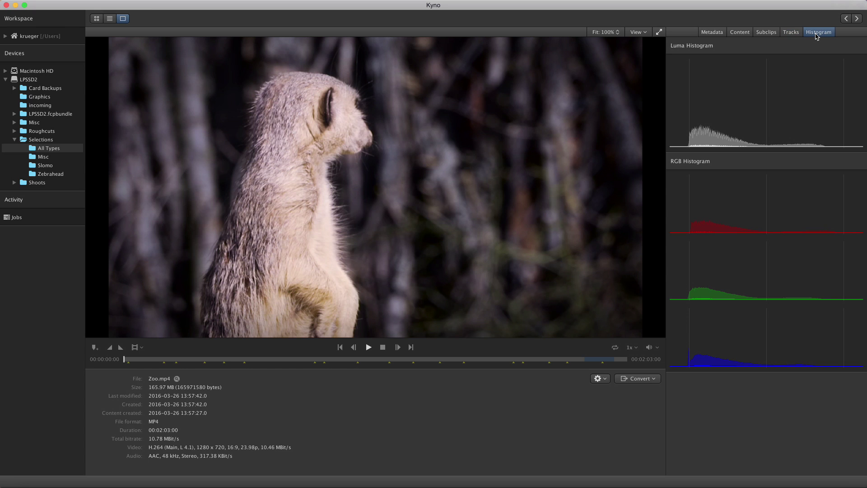
pyautogui.click(716, 37)
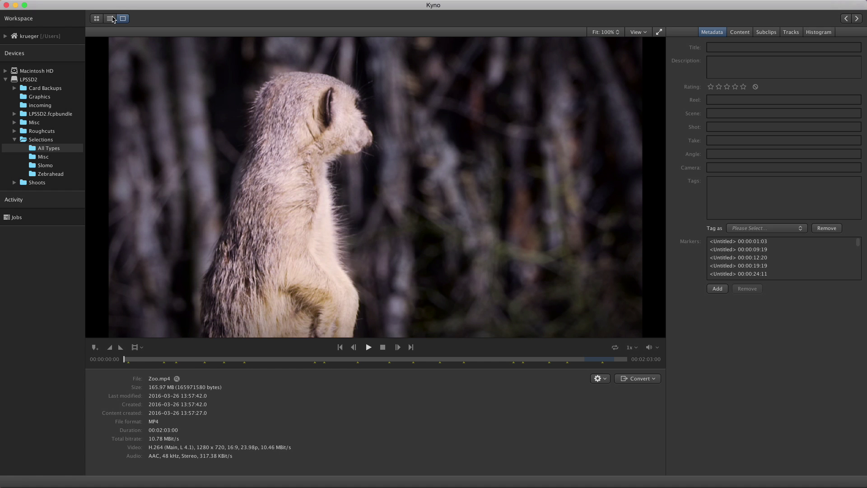
# - Switch to thumbnail view, browse the AVCHD and M4ROOT folders inside PRIVATE on the A7S card, and collapse the card
pyautogui.click(96, 19)
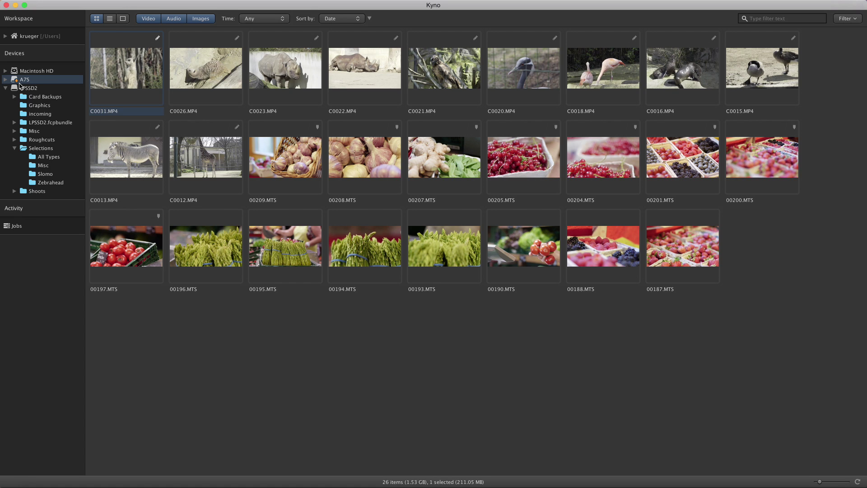
pyautogui.click(5, 80)
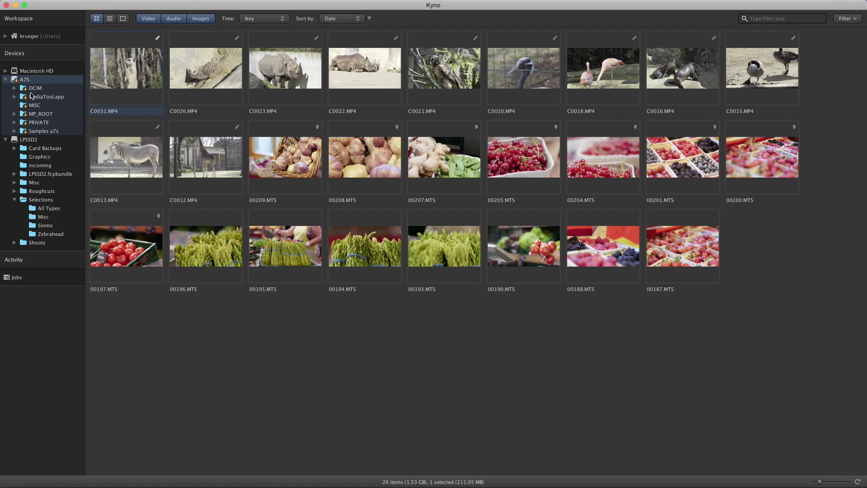
pyautogui.click(15, 123)
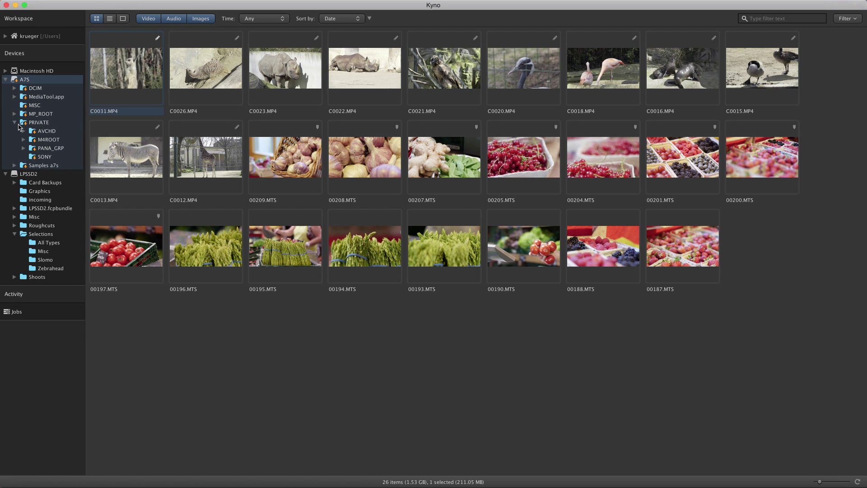
pyautogui.click(48, 131)
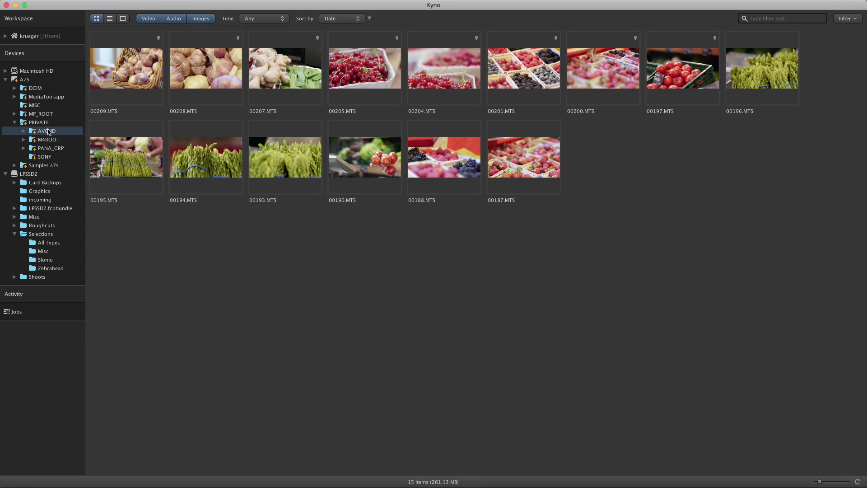
pyautogui.click(48, 140)
pyautogui.click(47, 131)
pyautogui.click(6, 79)
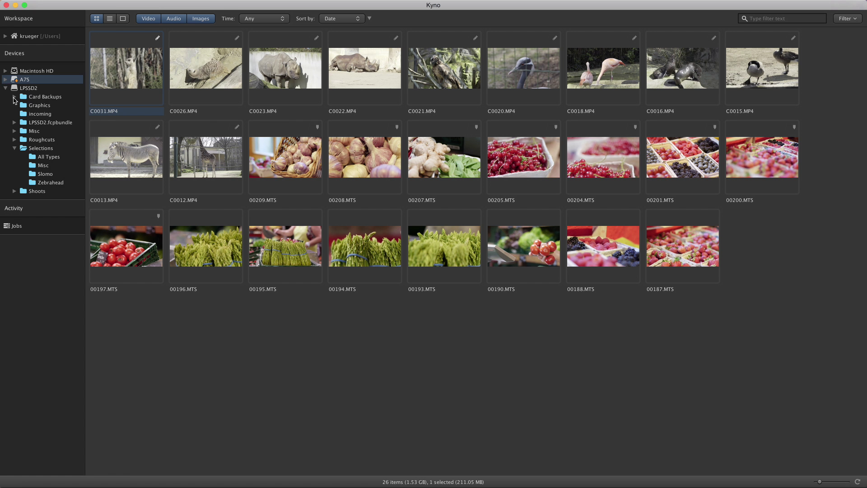
# - Expand the Shoots folder on LPSSD2 and activate Drilldown for it to list the media of all its subfolders
pyautogui.click(15, 191)
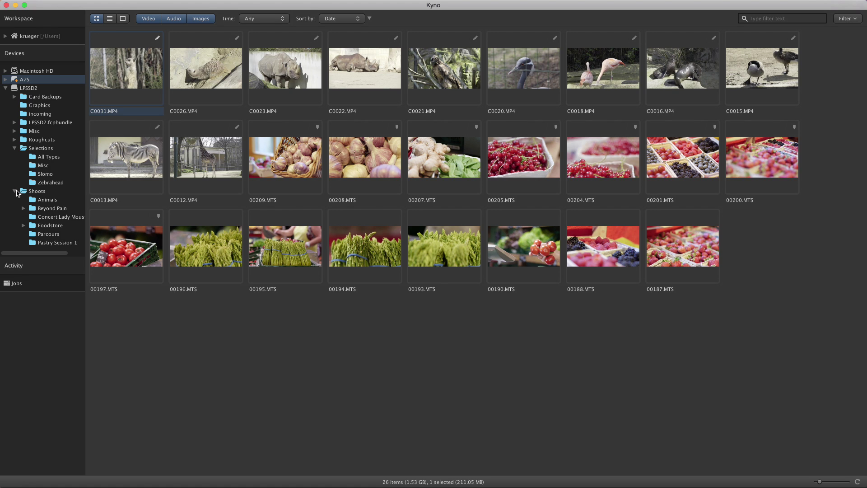
pyautogui.click(37, 191)
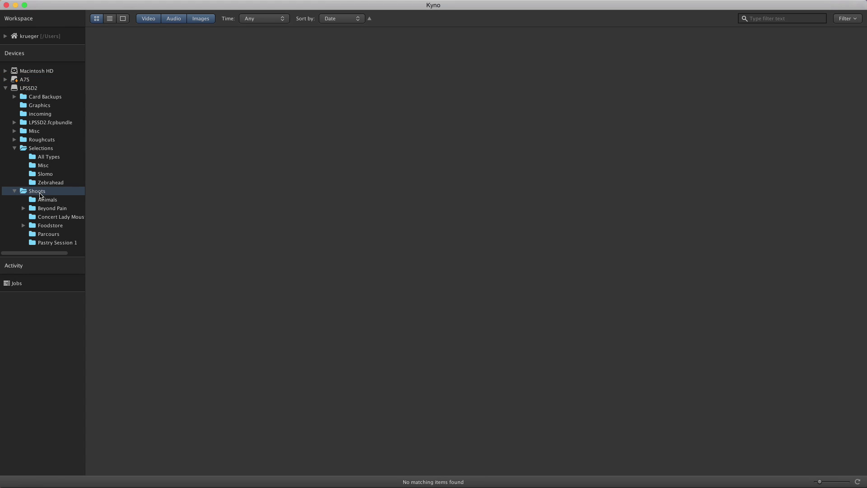
pyautogui.rightClick(40, 195)
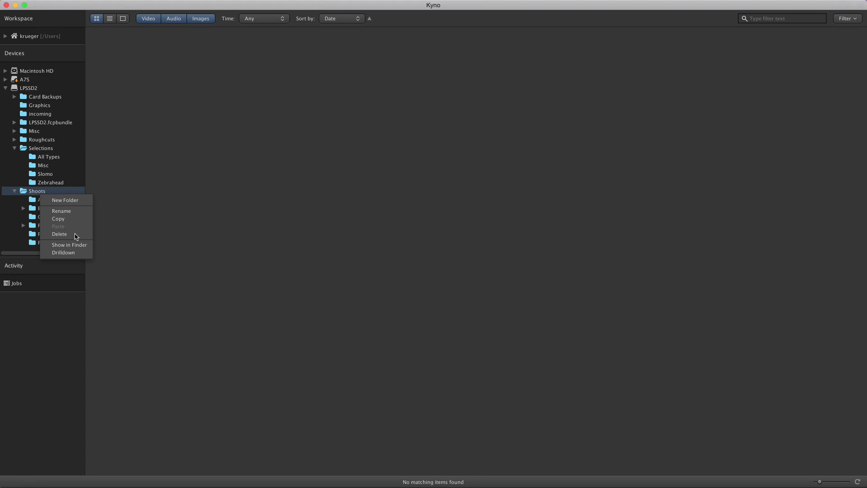
pyautogui.click(84, 252)
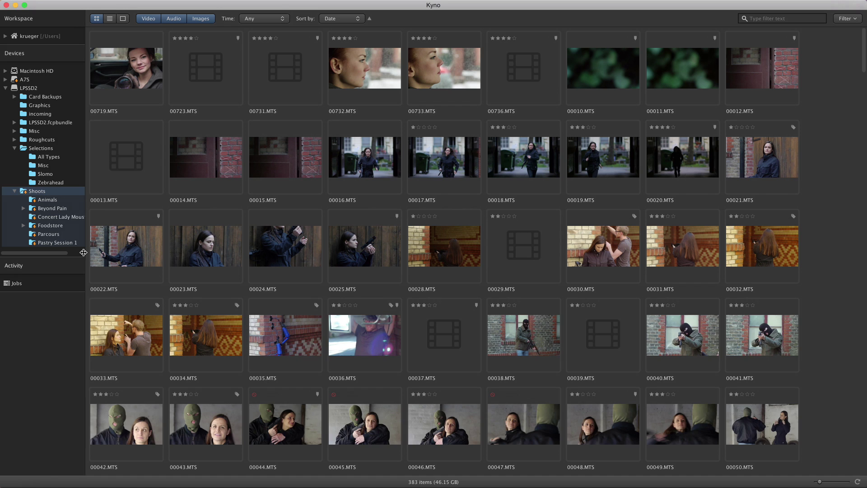
# - View the clips in the Beyond Pain, Concert Lady Mous and Foodstore folders under Shoots
pyautogui.click(52, 209)
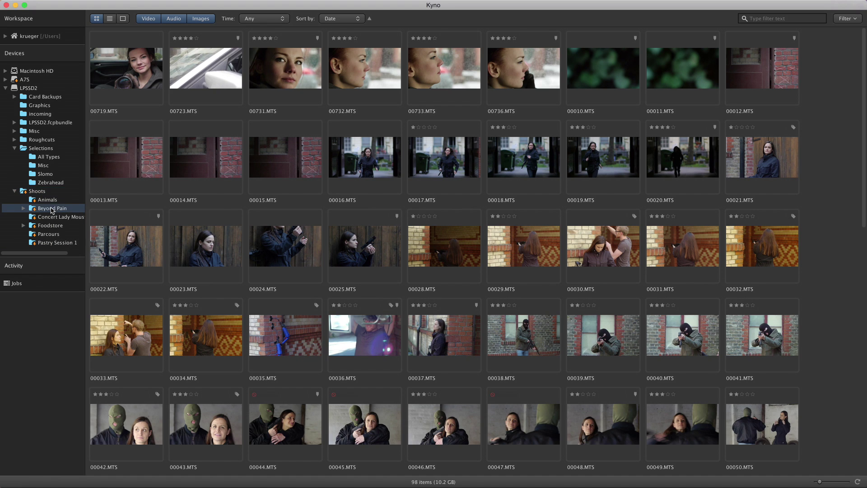
pyautogui.click(54, 218)
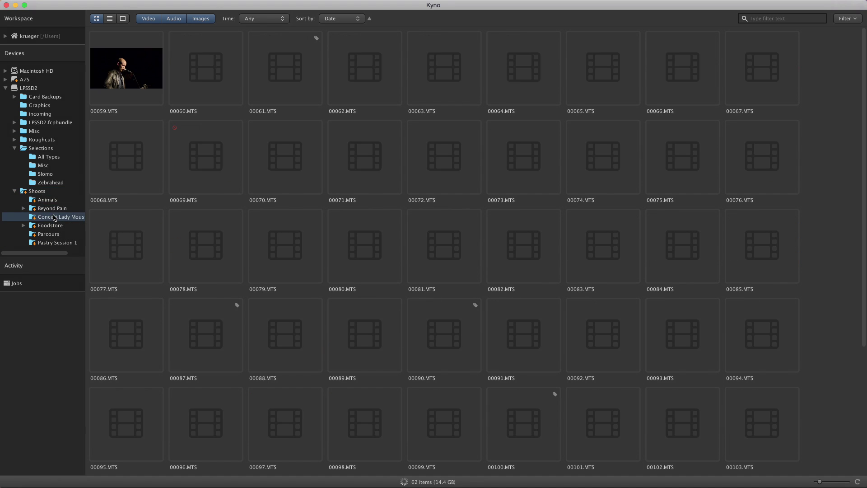
pyautogui.click(53, 225)
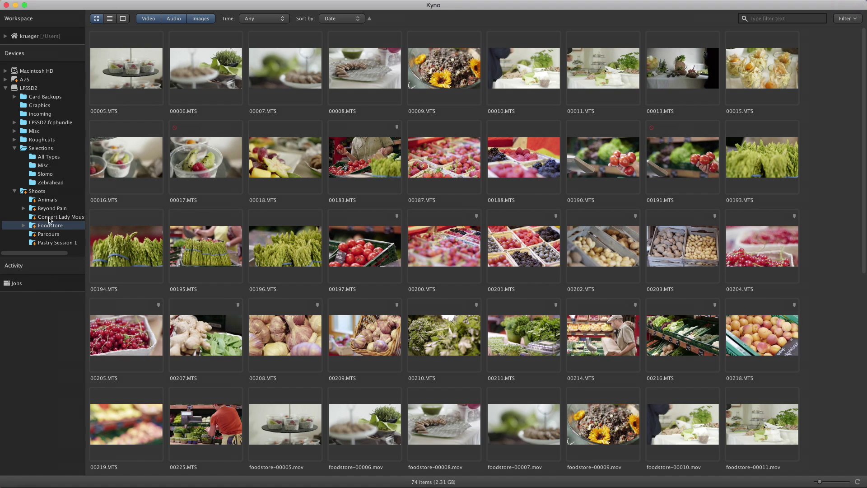
# - Expand the Beyond Pain folder and view its clips and those of its Agent, Agent 2 and Assassination subfolders
pyautogui.click(24, 208)
pyautogui.click(53, 209)
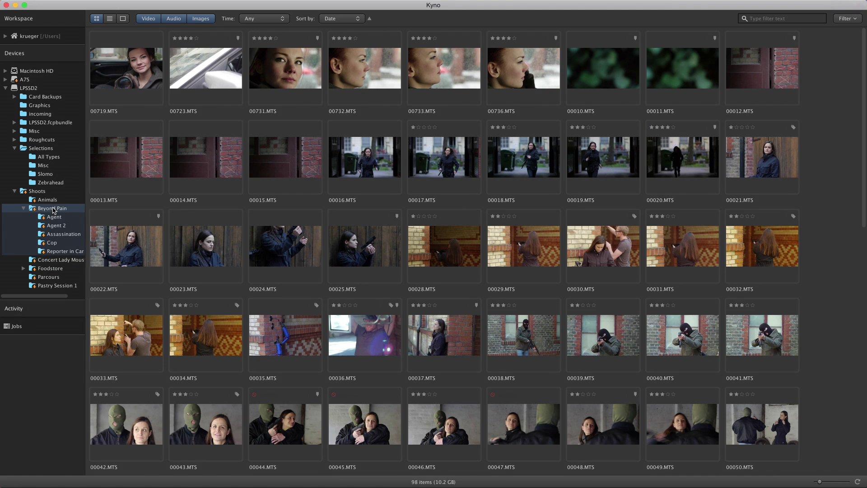
pyautogui.click(56, 217)
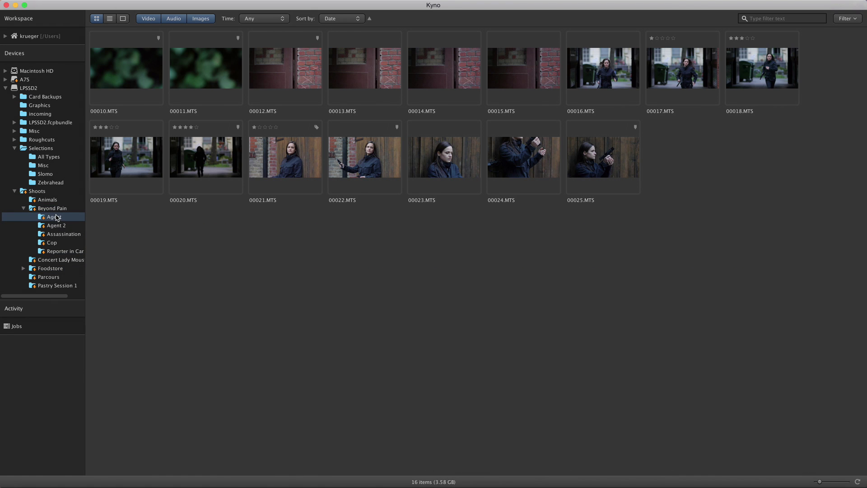
pyautogui.click(58, 225)
pyautogui.click(64, 234)
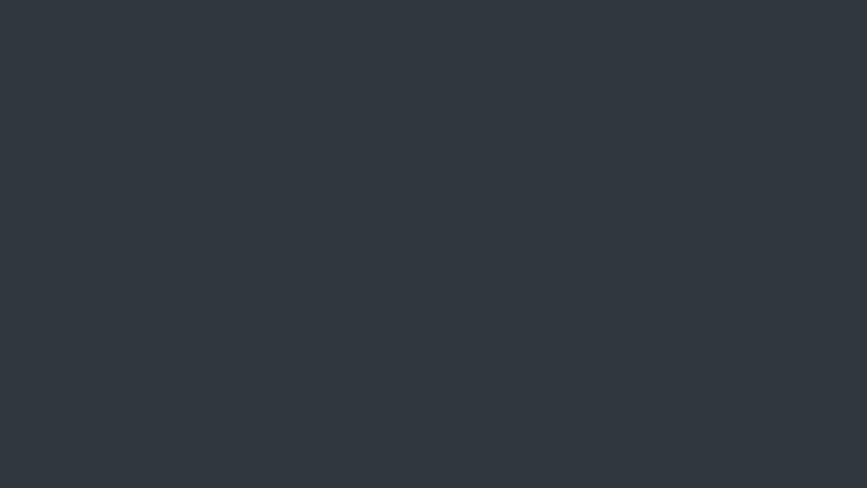